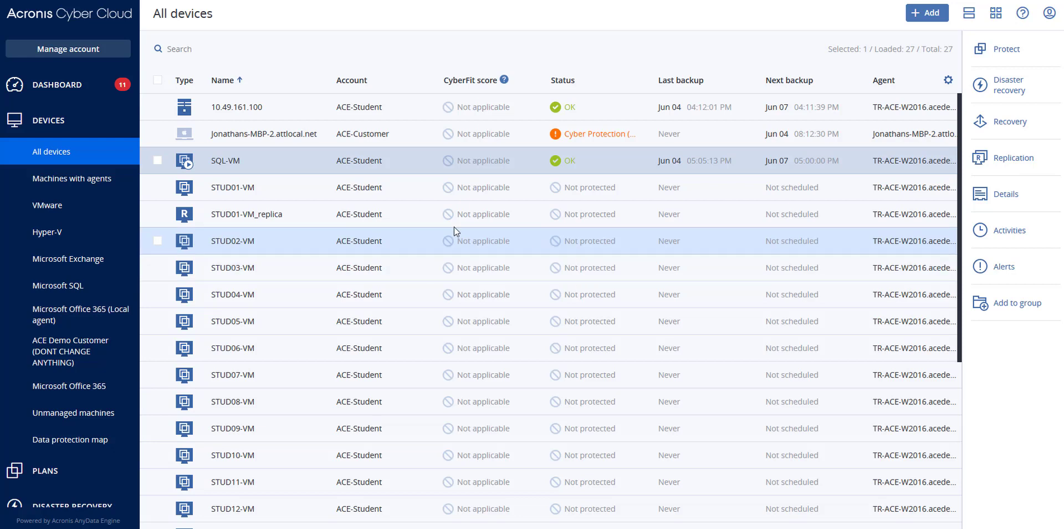
{"action": "left_click", "coordinate": [1006, 52]}
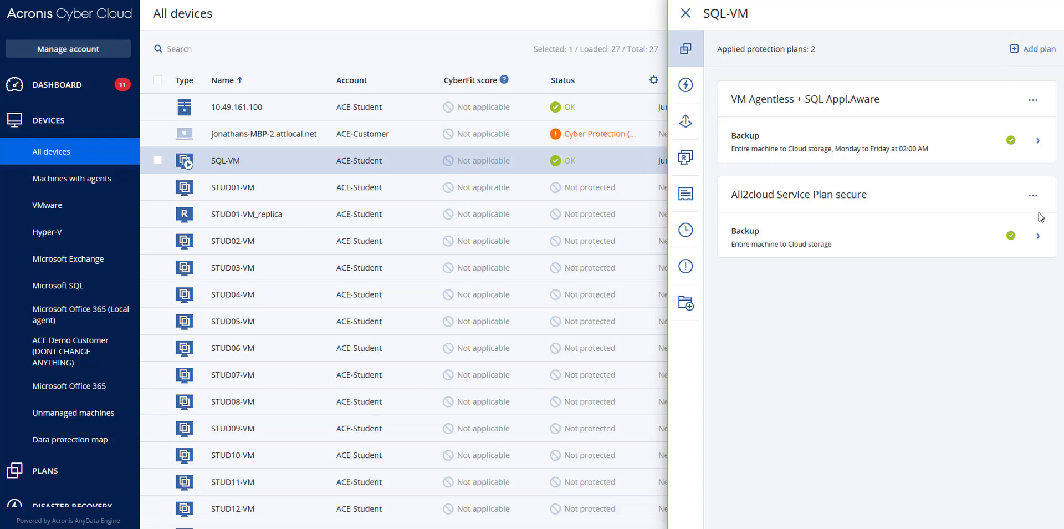
{"action": "left_click", "coordinate": [1040, 239]}
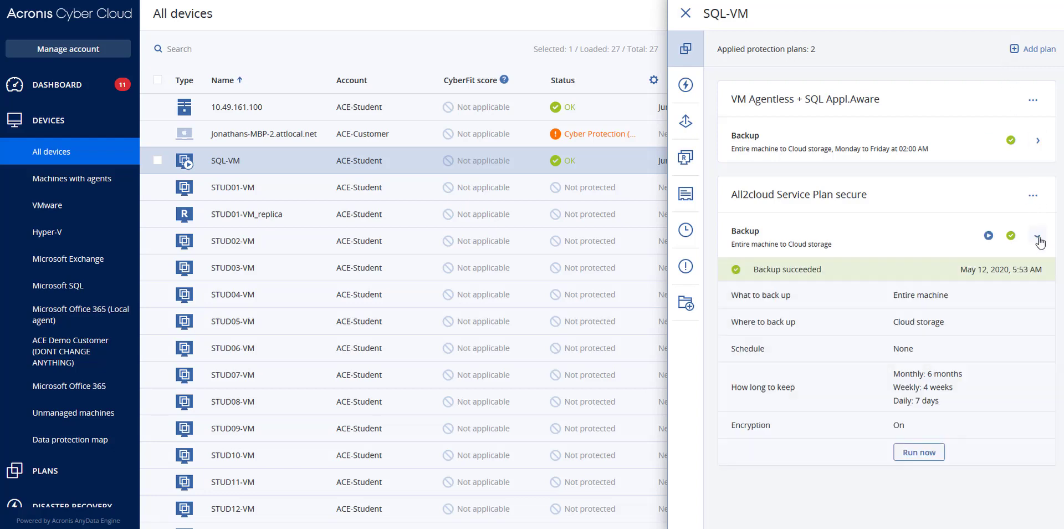
{"action": "left_click", "coordinate": [685, 14]}
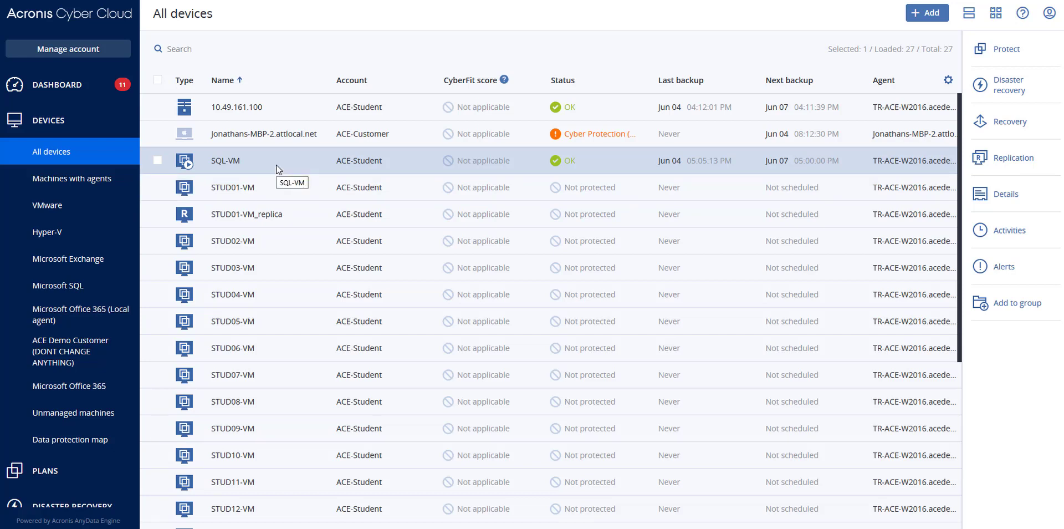
Step: Begin a new recovery server for SQL-VM under Disaster recovery, keeping 1 vCore and 2.00 GB RAM
{"action": "left_click", "coordinate": [1005, 85]}
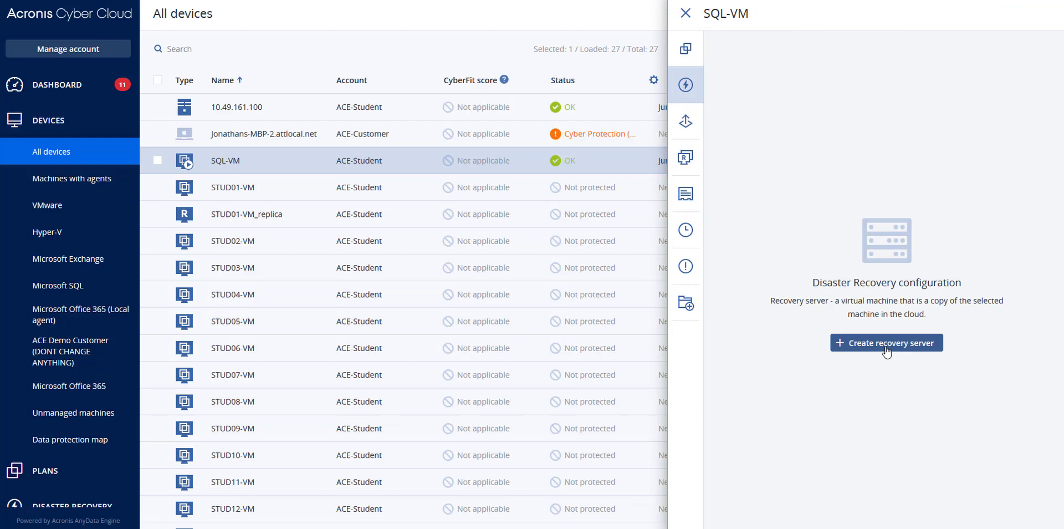
{"action": "left_click", "coordinate": [887, 343]}
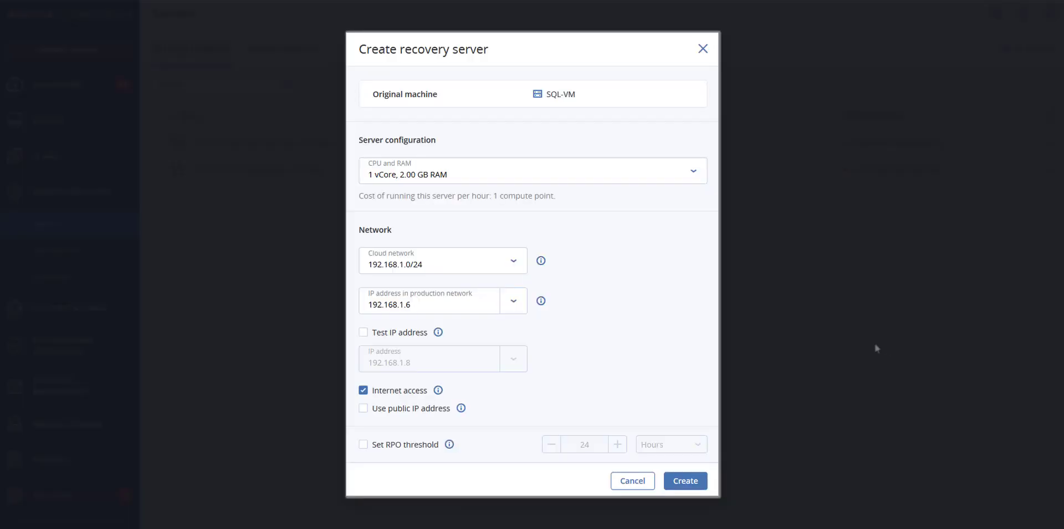
{"action": "left_click", "coordinate": [619, 176]}
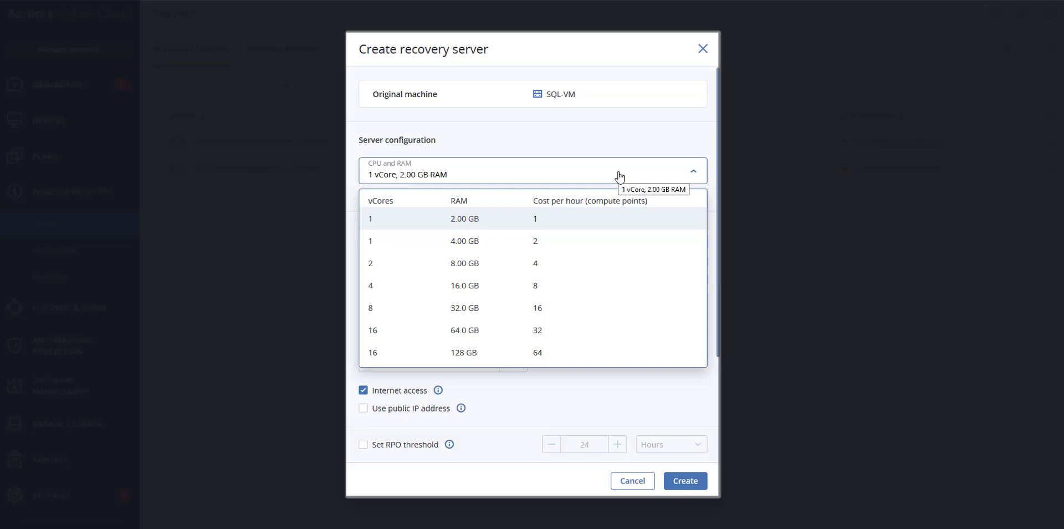
{"action": "left_click", "coordinate": [619, 177]}
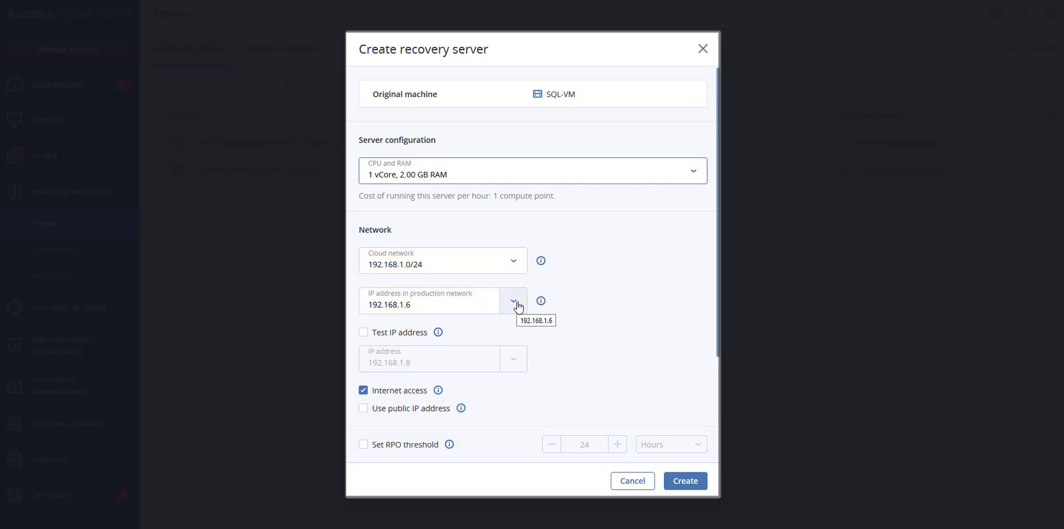
{"action": "mouse_move", "coordinate": [542, 305]}
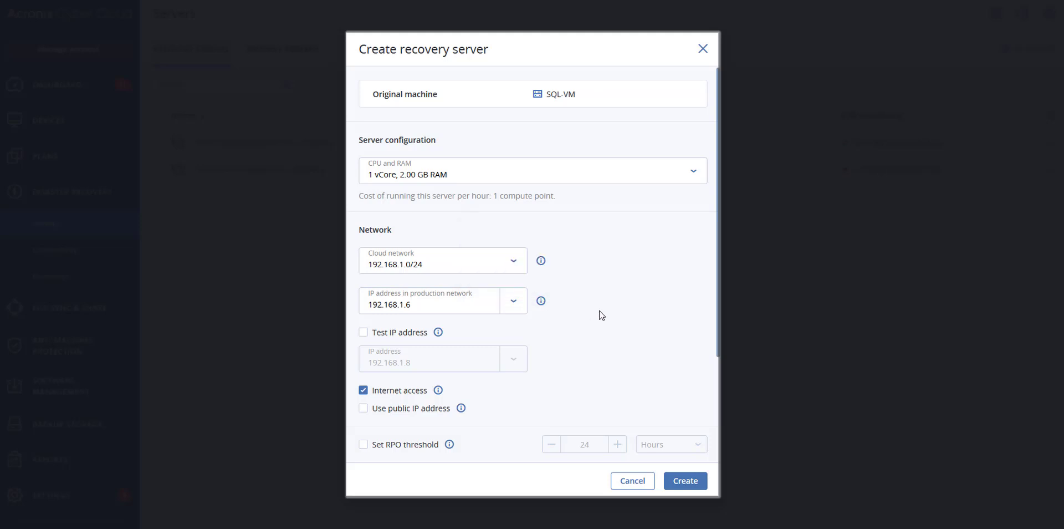
Step: Enable a separate test IP address, 192.168.1.8, for the recovery server
{"action": "left_click", "coordinate": [364, 335]}
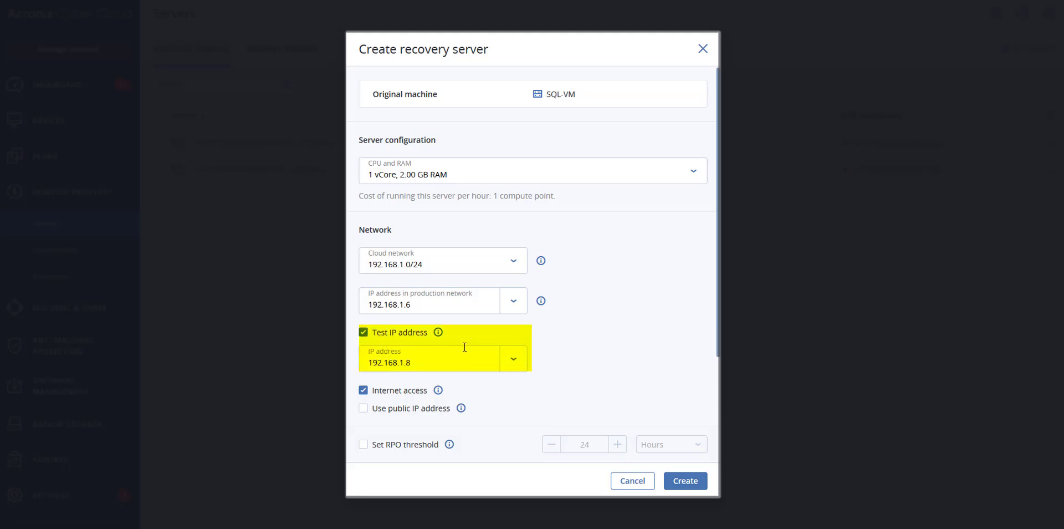
{"action": "scroll", "coordinate": [466, 349], "scroll_direction": "down", "scroll_amount": 1}
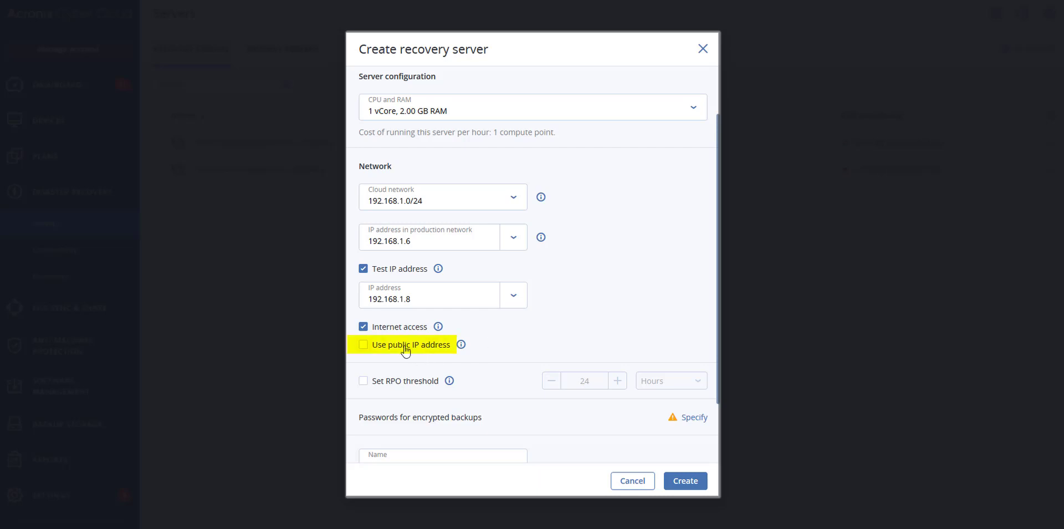
Step: Turn on the Use public IP address option in the Network section
{"action": "left_click", "coordinate": [373, 346]}
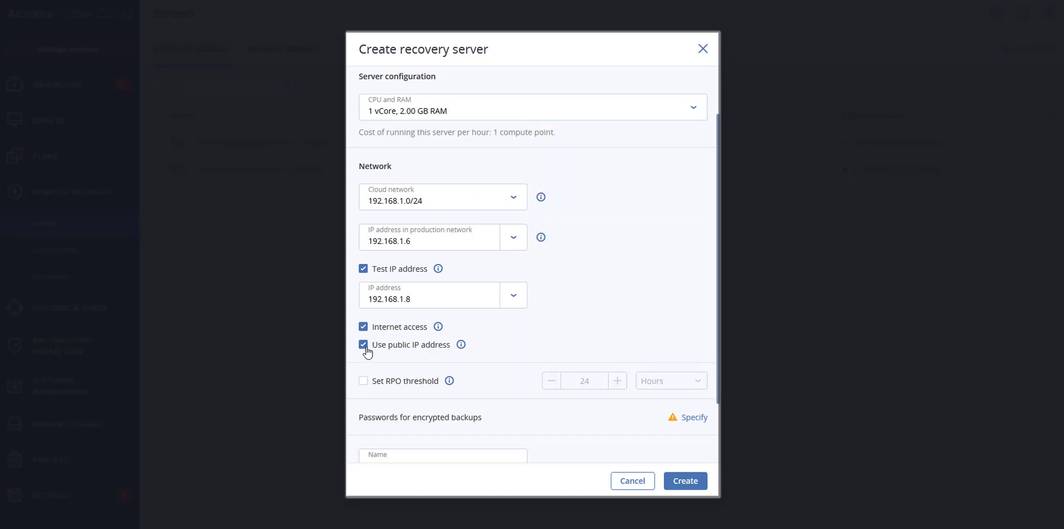
Step: Switch the public IP address off again and enable an RPO threshold measured in days
{"action": "left_click", "coordinate": [364, 345]}
{"action": "scroll", "coordinate": [381, 358], "scroll_direction": "down", "scroll_amount": 2}
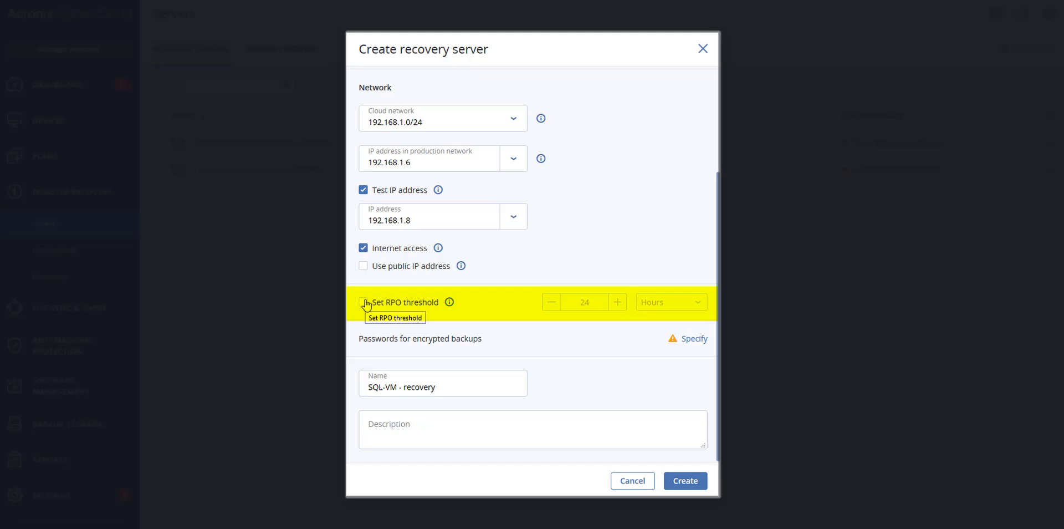
{"action": "left_click", "coordinate": [365, 302]}
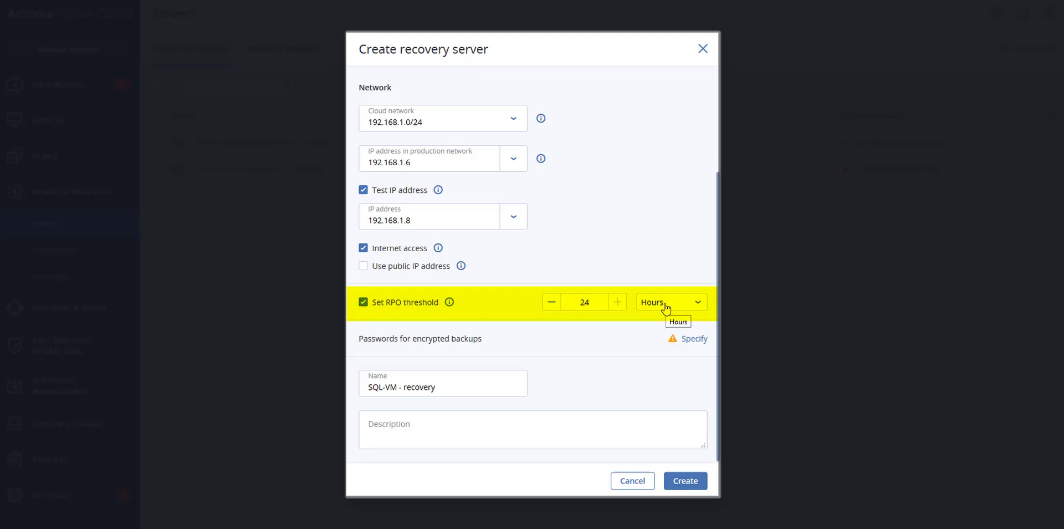
{"action": "left_click", "coordinate": [665, 308]}
{"action": "left_click", "coordinate": [665, 332]}
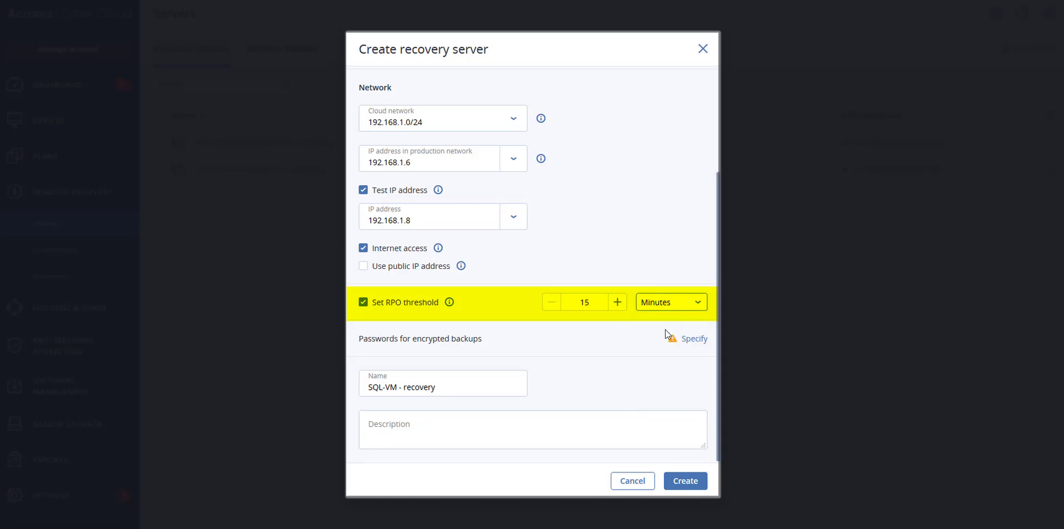
{"action": "left_click", "coordinate": [667, 305]}
{"action": "left_click", "coordinate": [664, 376]}
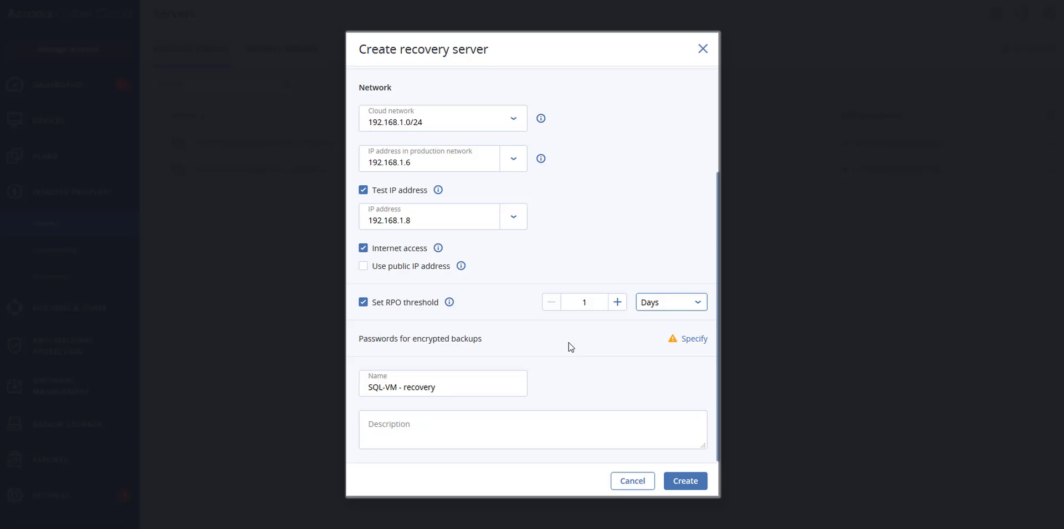
Step: Open the Specify dialog for passwords for encrypted backups
{"action": "left_click", "coordinate": [684, 340]}
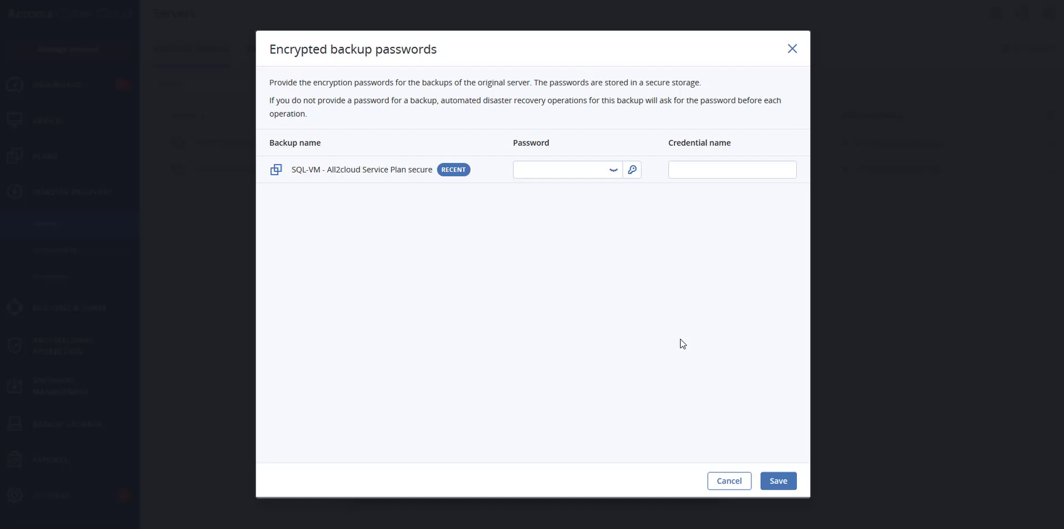
Step: Cancel the encrypted backup passwords and create the SQL-VM - recovery server
{"action": "left_click", "coordinate": [720, 480]}
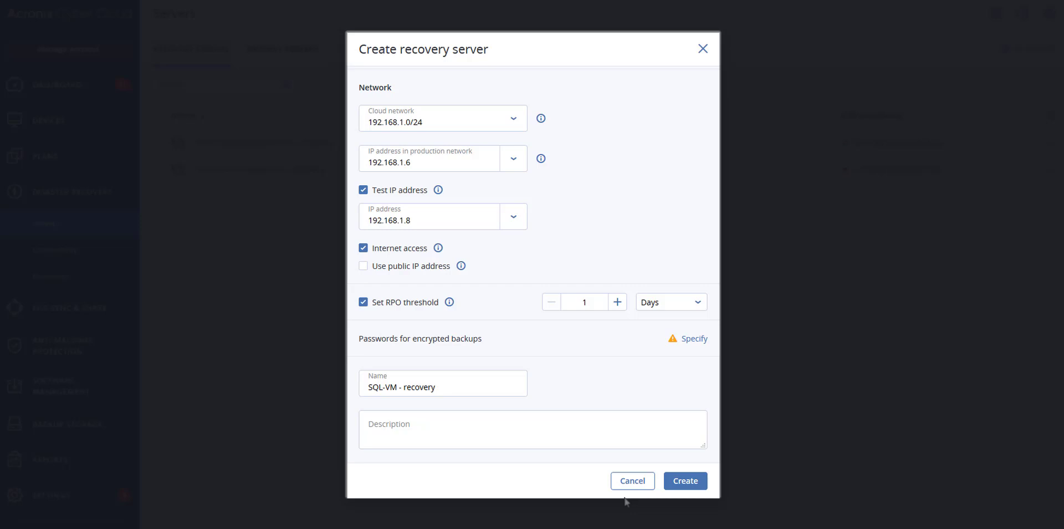
{"action": "left_click", "coordinate": [689, 490]}
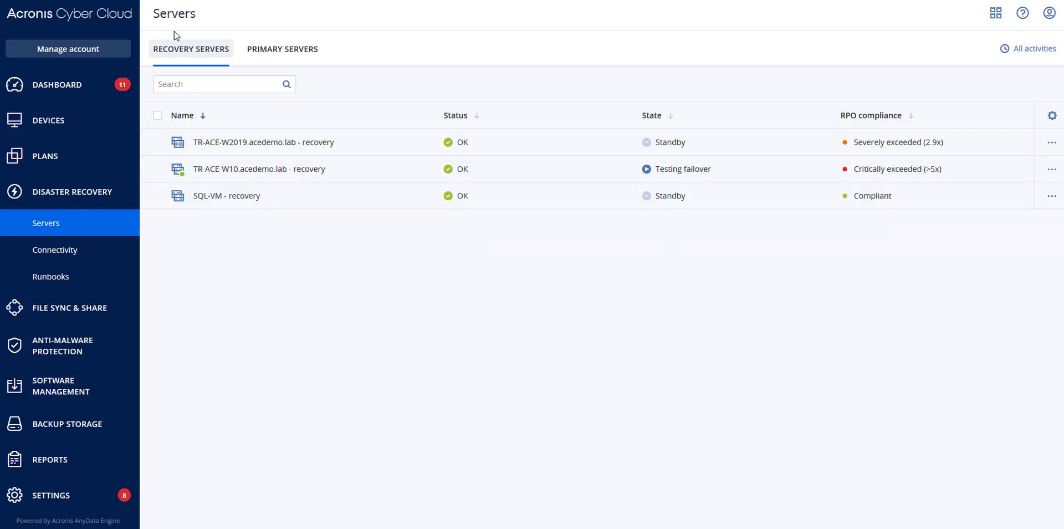
Step: Open the SQL-VM - recovery server's details, then close the panel
{"action": "left_click", "coordinate": [249, 199]}
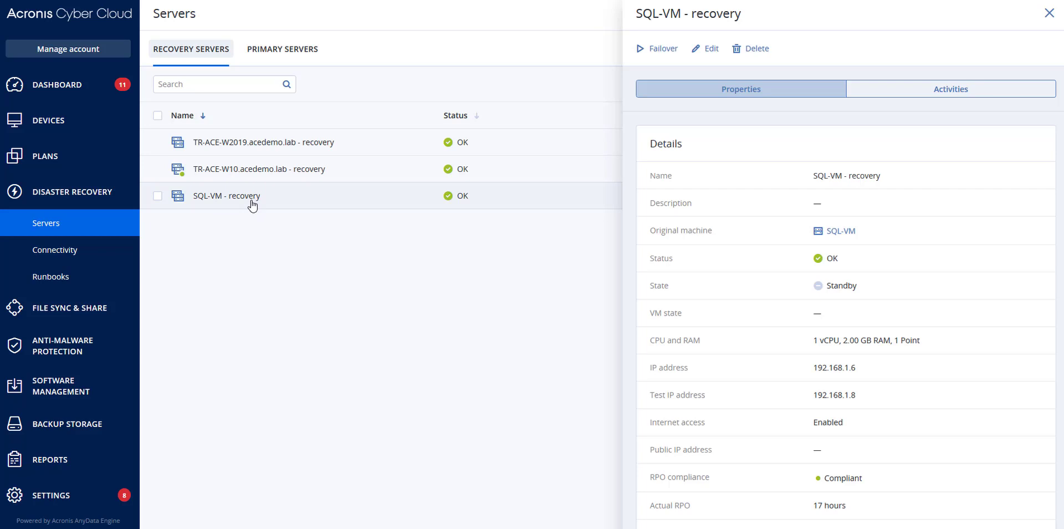
{"action": "left_click", "coordinate": [1050, 14]}
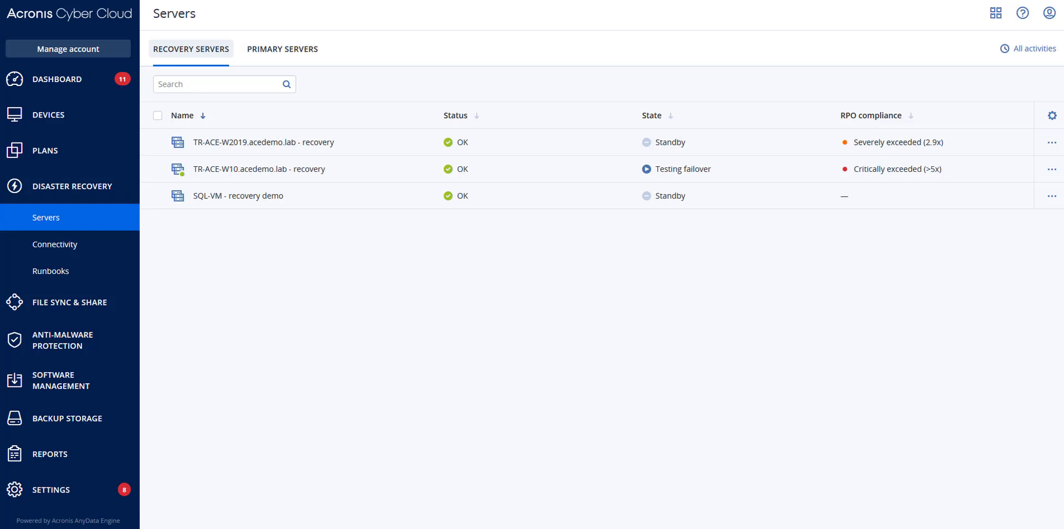
{"action": "left_click", "coordinate": [395, 203]}
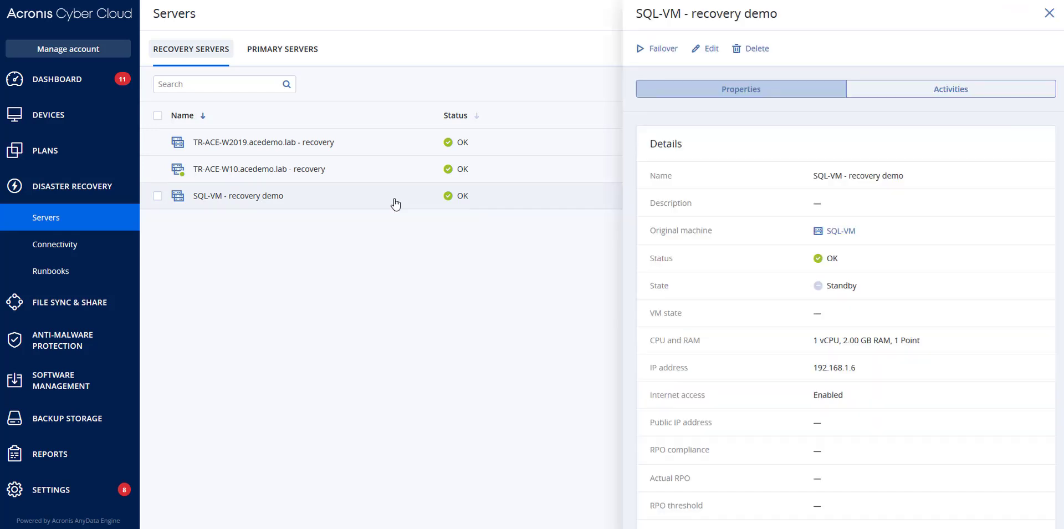
{"action": "left_click", "coordinate": [656, 54]}
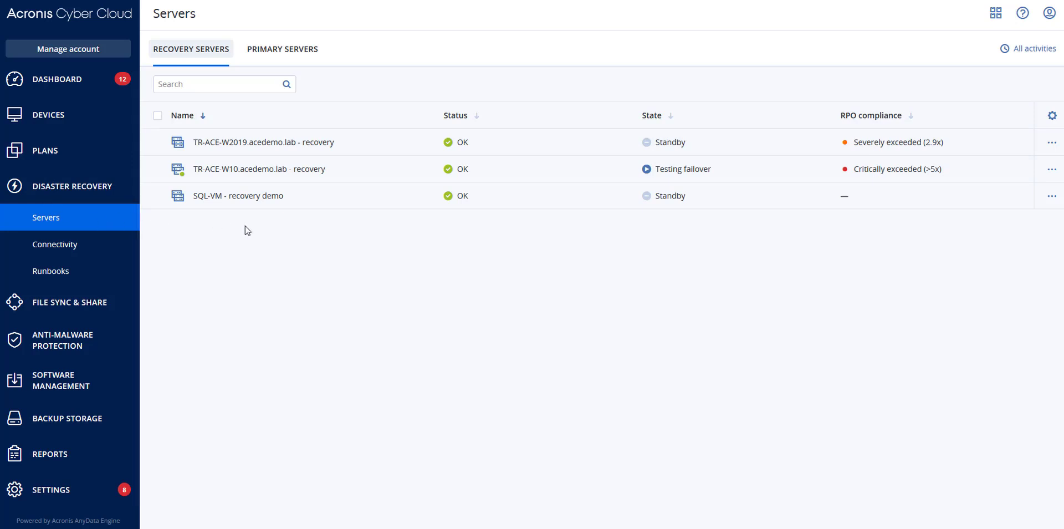
Step: Open SQL-VM - recovery demo, select Production failover, then cancel without starting it
{"action": "left_click", "coordinate": [317, 197]}
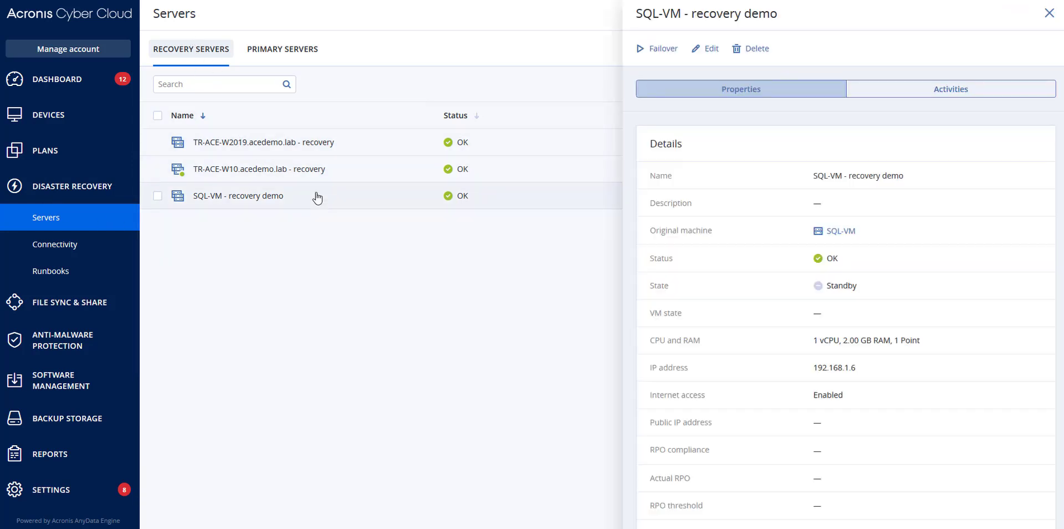
{"action": "left_click", "coordinate": [659, 55]}
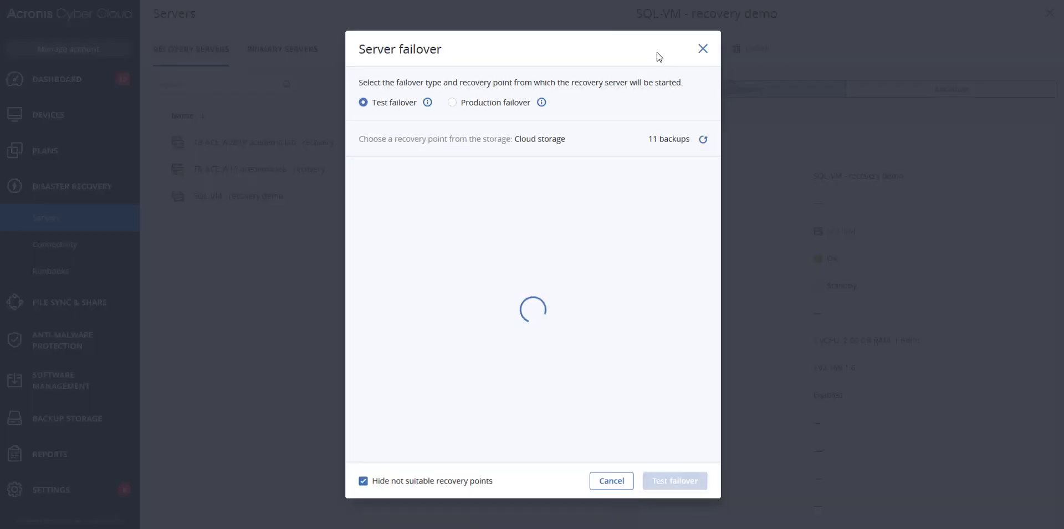
{"action": "left_click", "coordinate": [452, 103]}
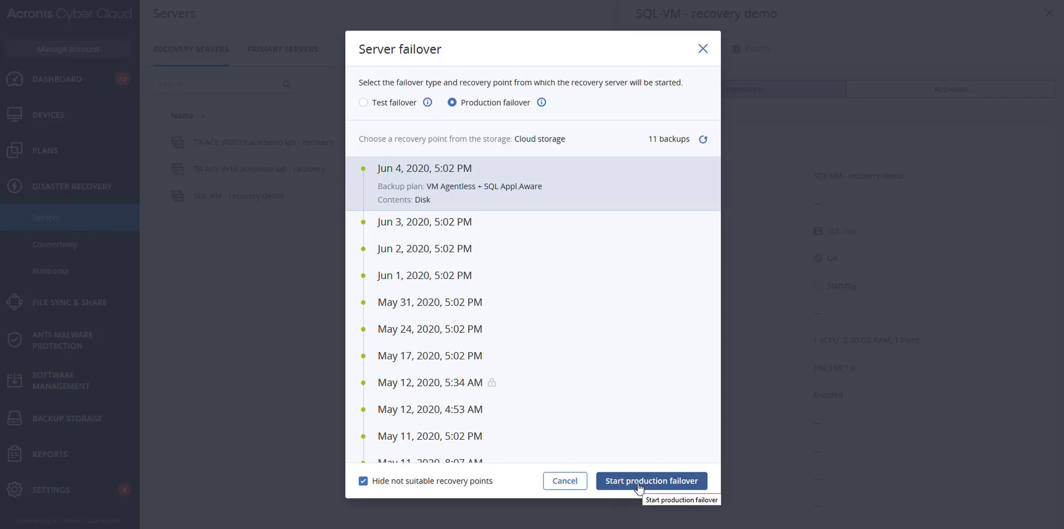
{"action": "left_click", "coordinate": [564, 482]}
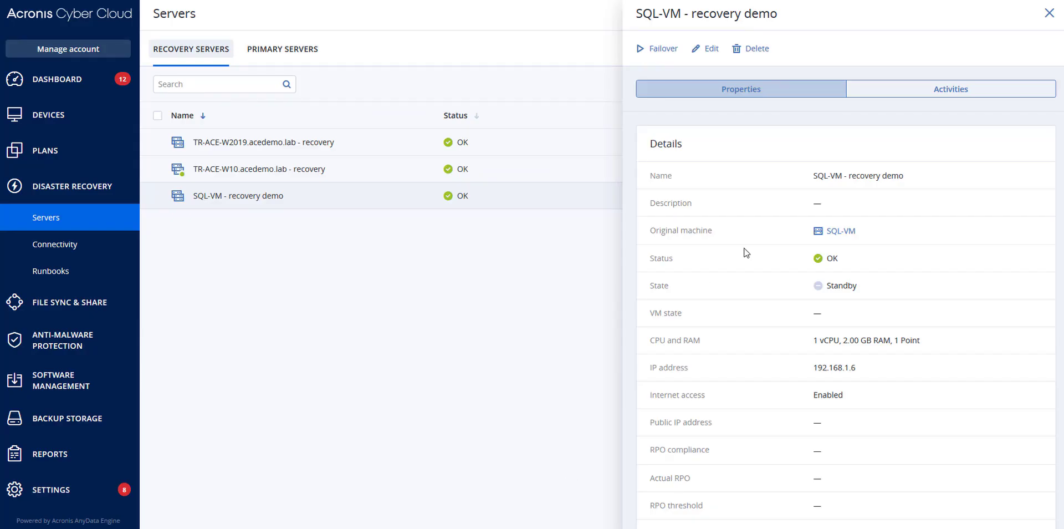
Step: Close the SQL-VM details, view the TR-ACE-W10 server's details, and close them
{"action": "left_click", "coordinate": [1050, 13]}
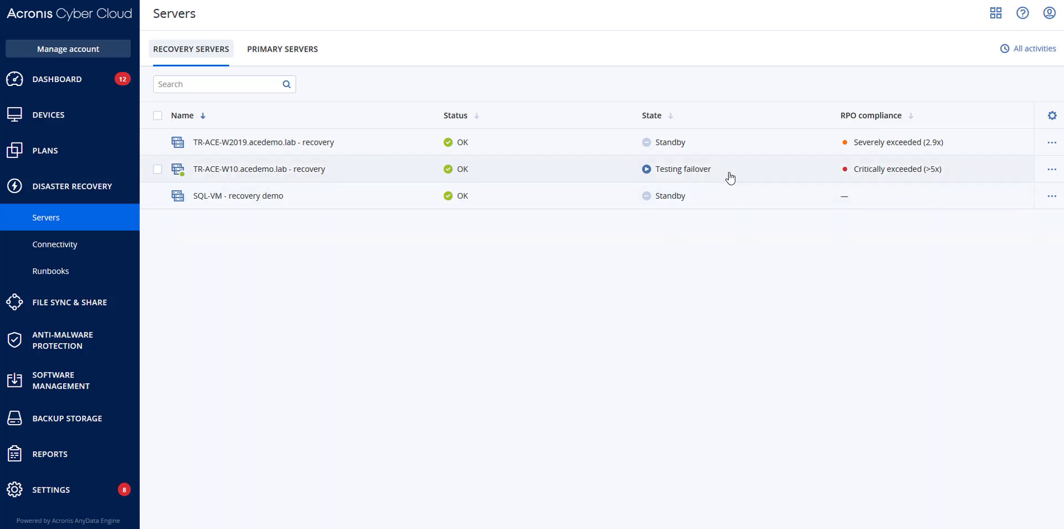
{"action": "left_click", "coordinate": [794, 170]}
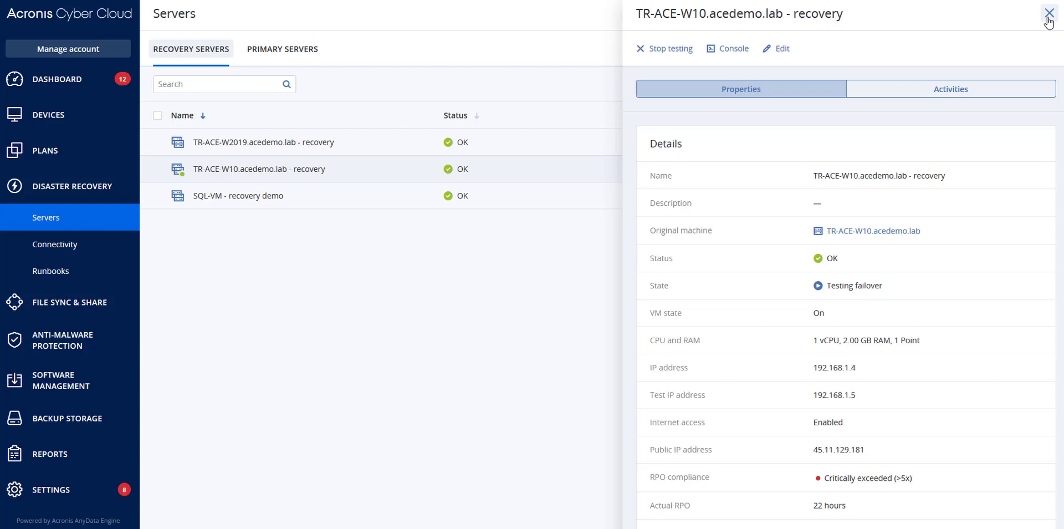
{"action": "left_click", "coordinate": [1049, 14]}
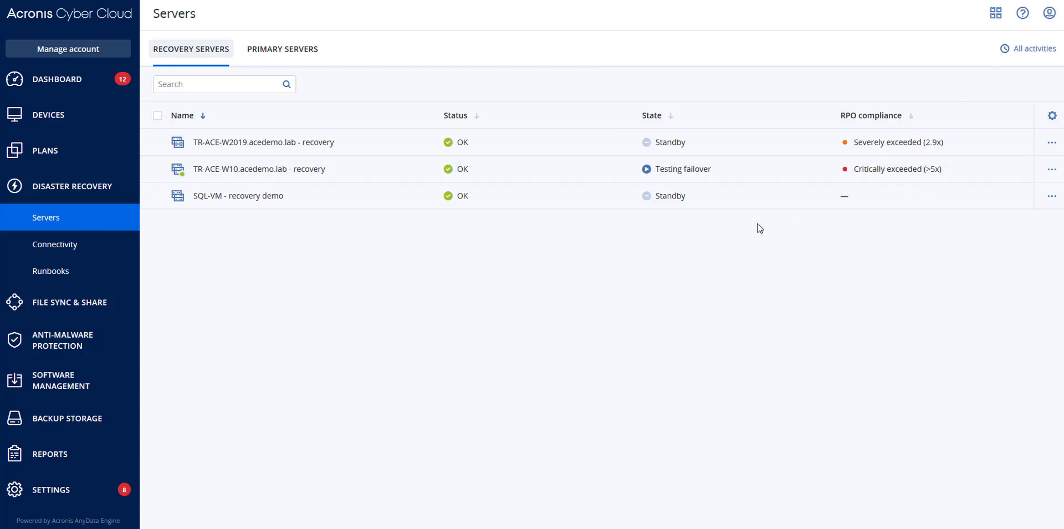